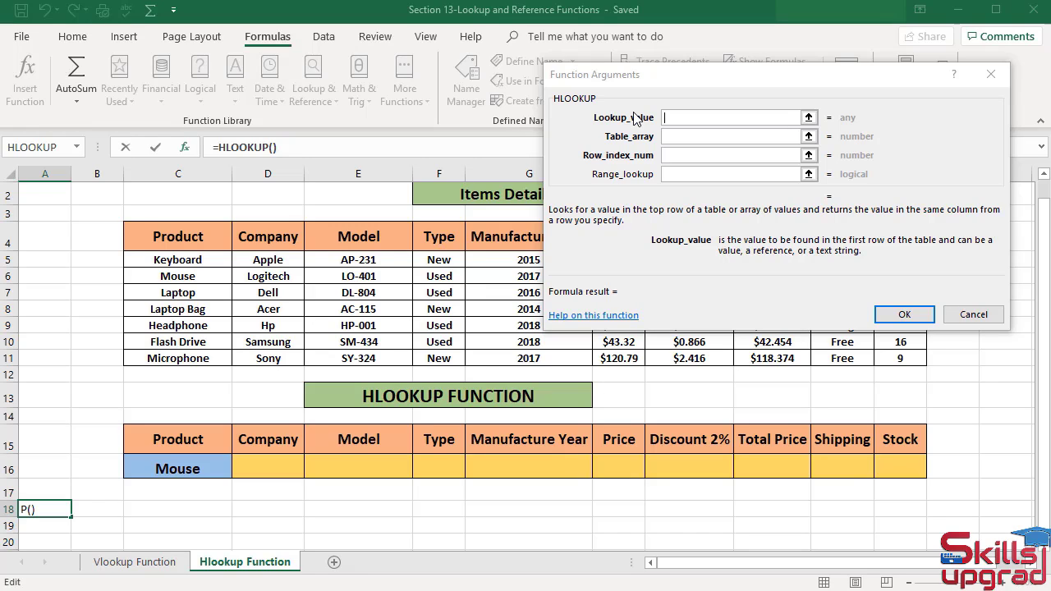
Step: Cancel the unfinished lookup formula in cell A18, leaving the Mouse row blank
{"action": "left_click", "coordinate": [981, 316]}
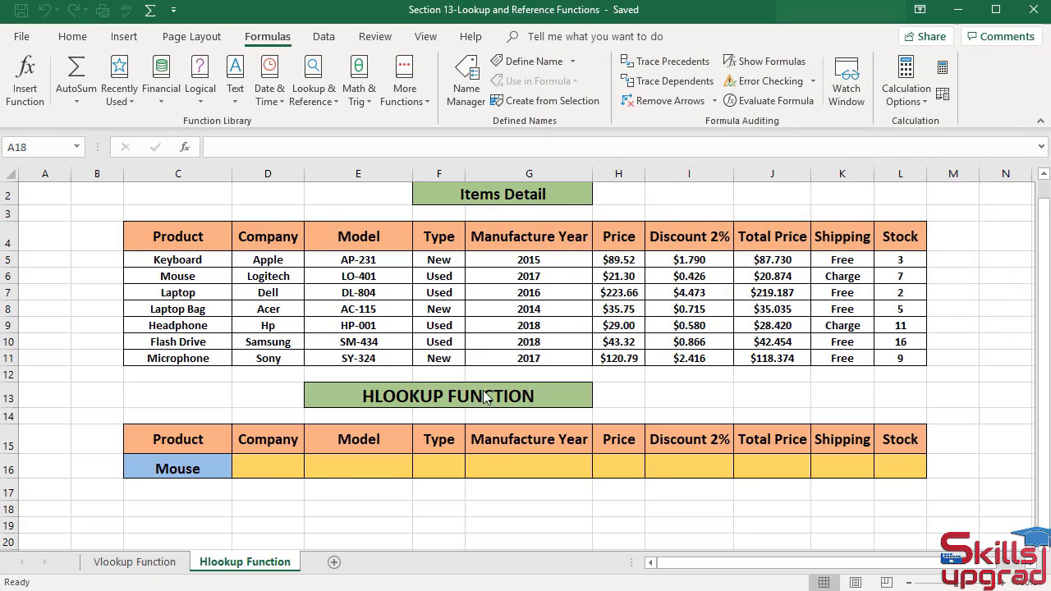
Step: Insert an HLOOKUP function into cell D16 under Company for the Mouse row
{"action": "left_click", "coordinate": [259, 462]}
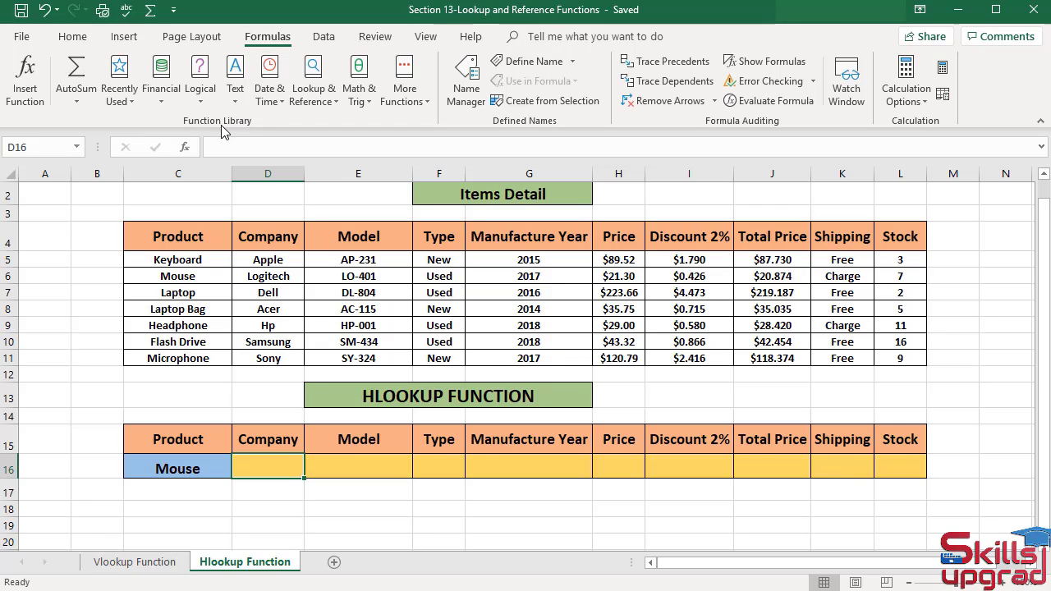
{"action": "left_click", "coordinate": [335, 102]}
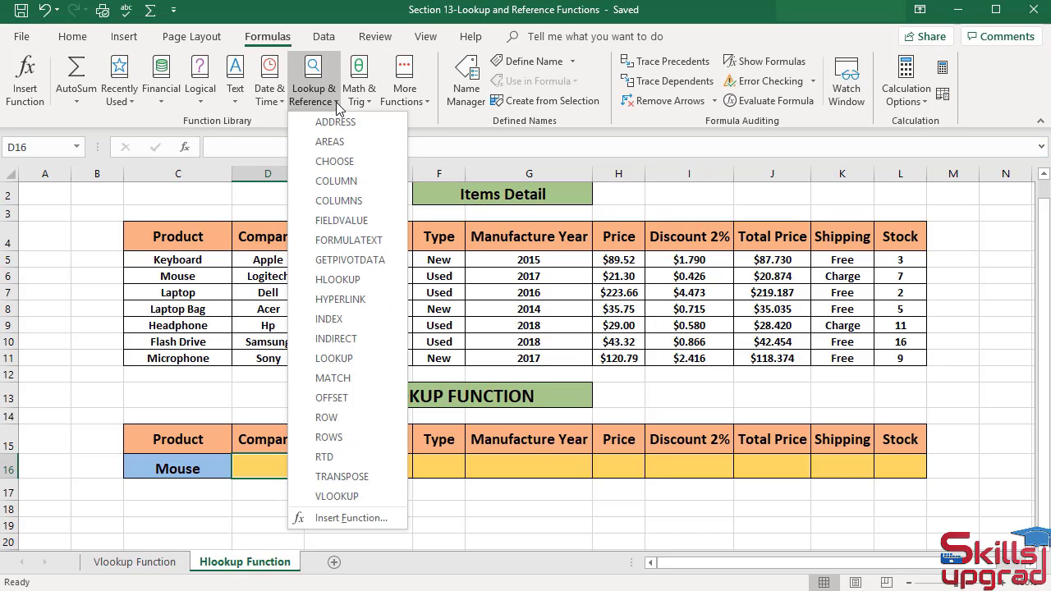
{"action": "left_click", "coordinate": [339, 279]}
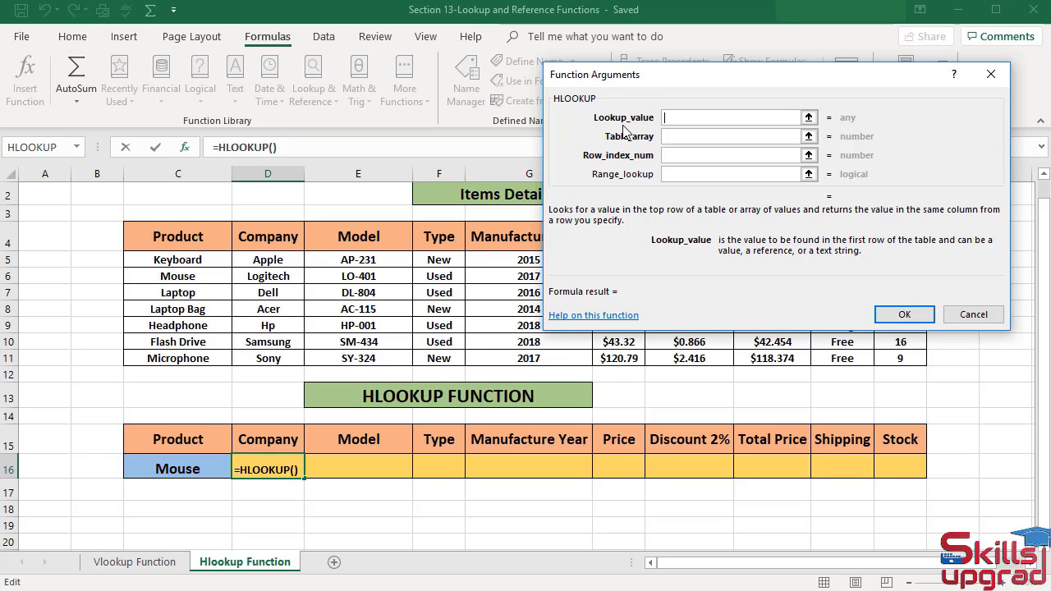
Step: Give the HLOOKUP lookup value D15 and table array C4:L11
{"action": "left_click", "coordinate": [268, 444]}
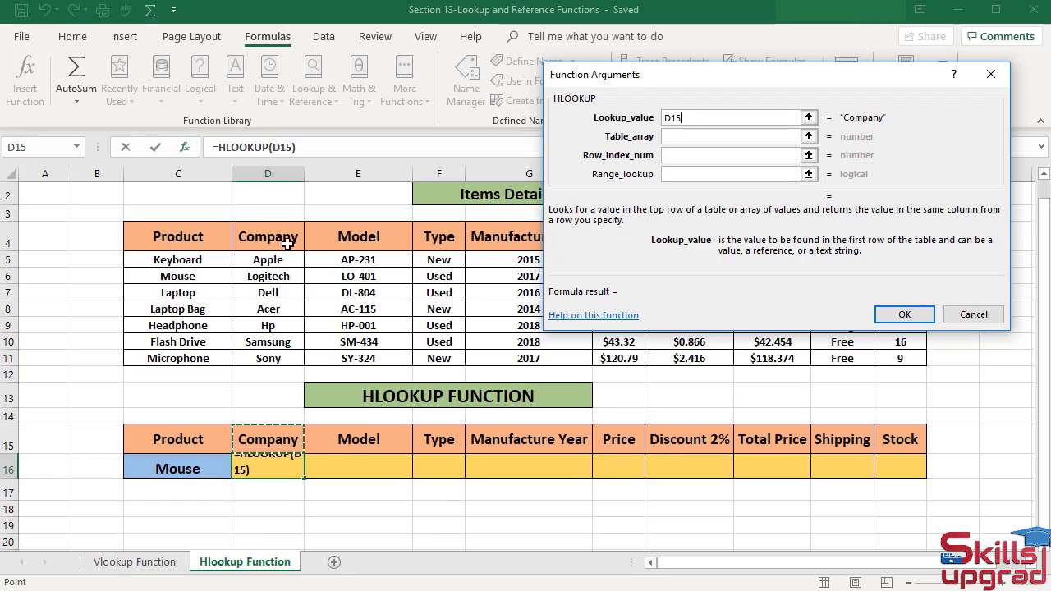
{"action": "key", "text": "Tab"}
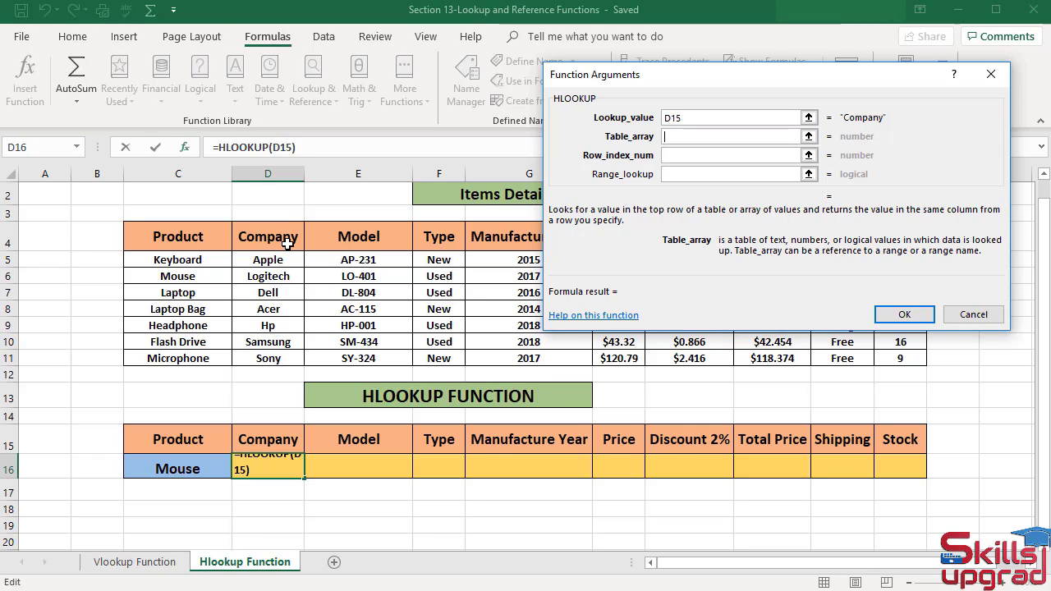
{"action": "left_click", "coordinate": [190, 242]}
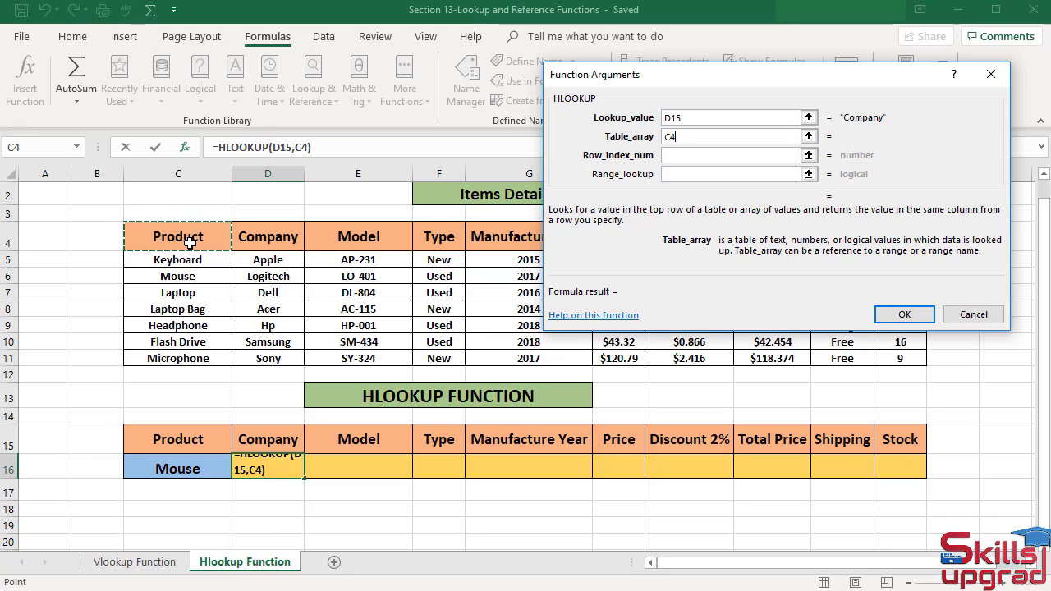
{"action": "key", "text": "ctrl+shift+Down"}
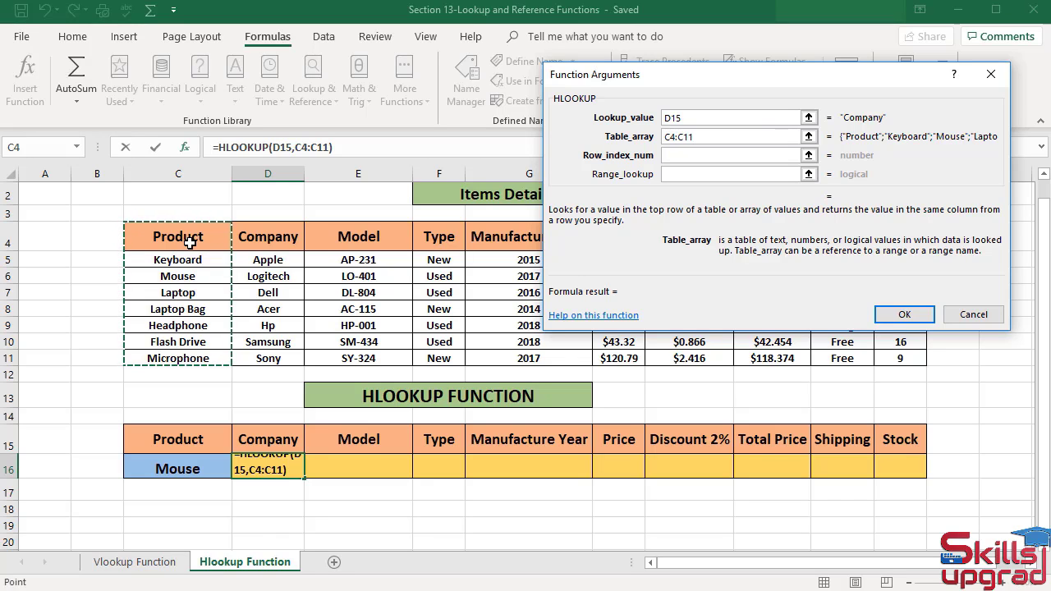
{"action": "key", "text": "ctrl+shift+Right"}
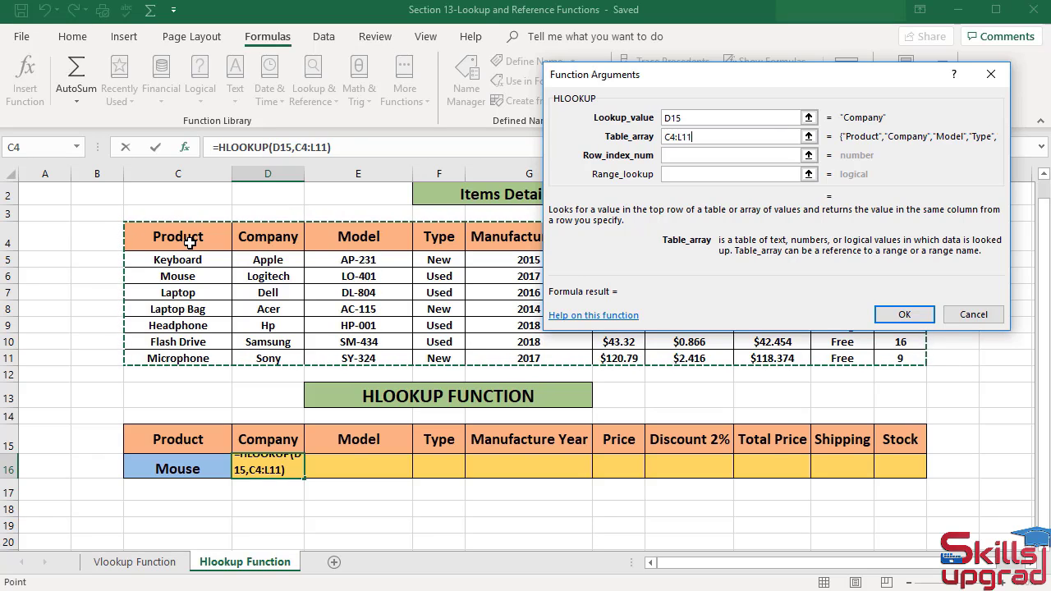
{"action": "key", "text": "Tab"}
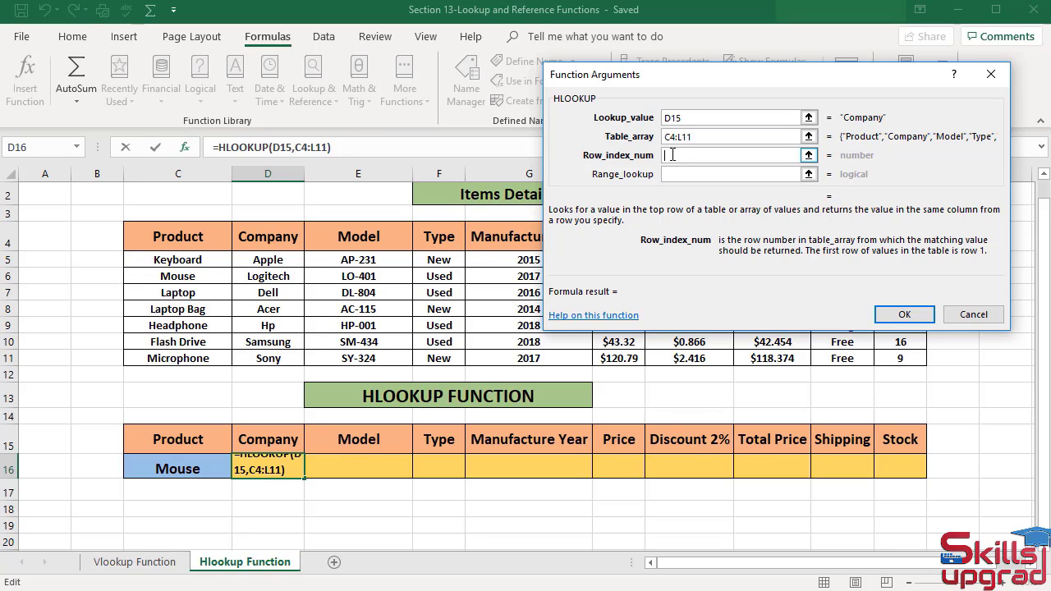
Step: Enter row index 3 and range lookup typed as 'FASLE' in the HLOOKUP arguments
{"action": "type", "text": "3"}
{"action": "key", "text": "Tab"}
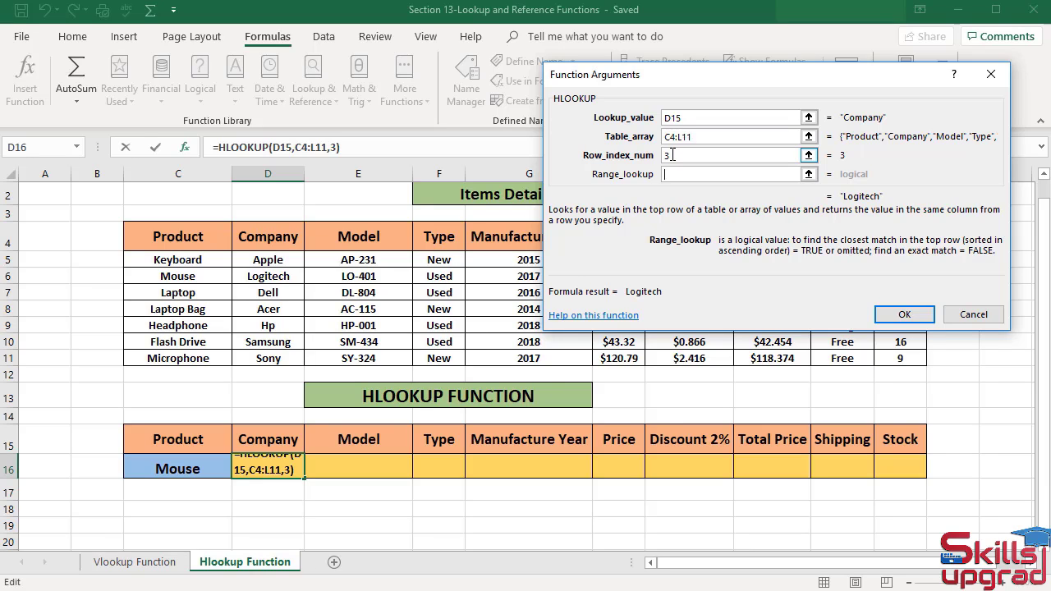
{"action": "type", "text": "f"}
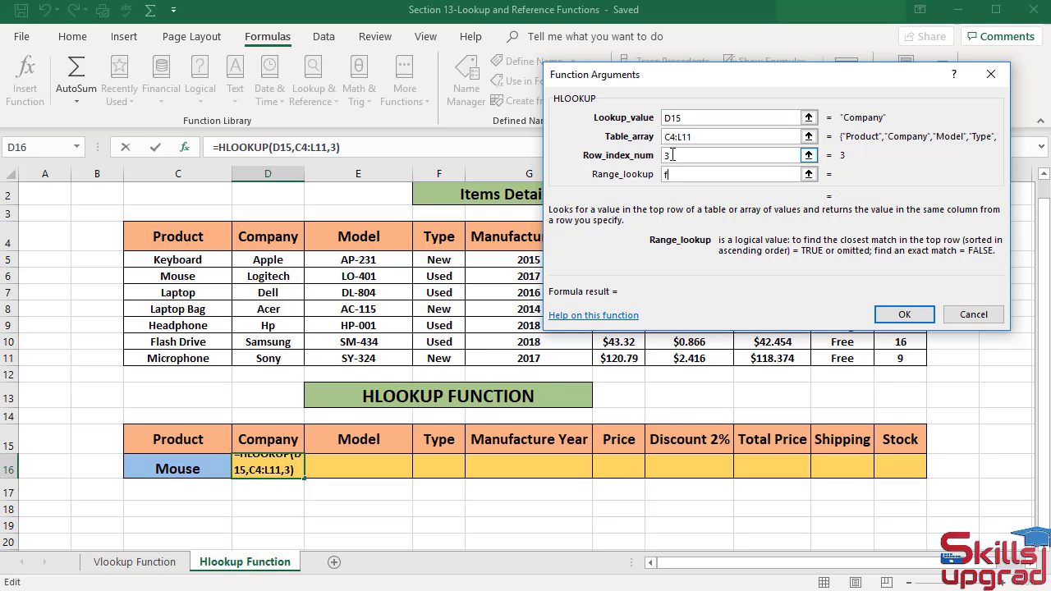
{"action": "type", "text": "a"}
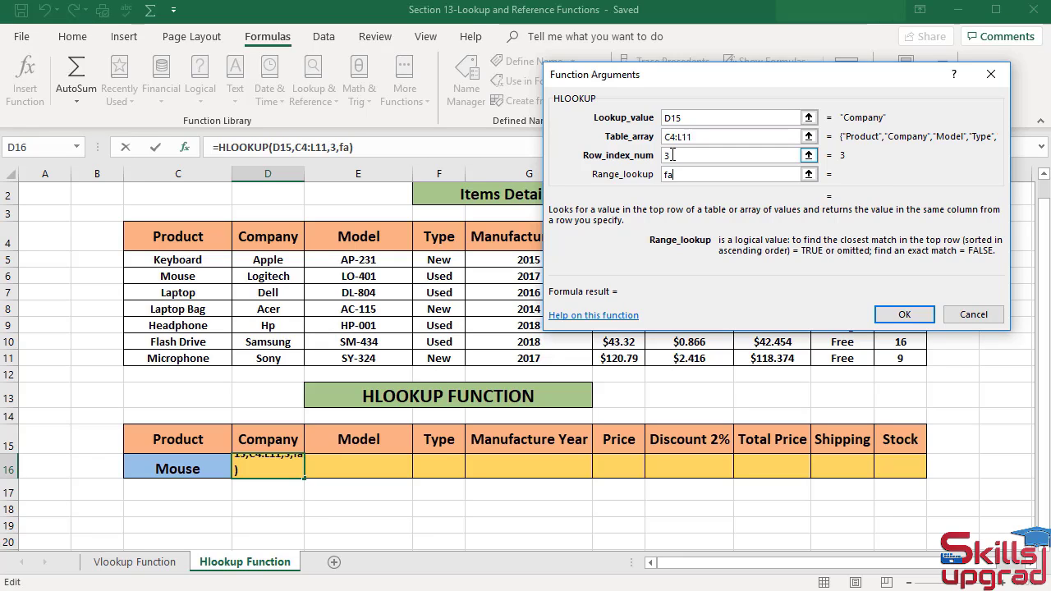
{"action": "key", "text": "BackSpace"}
{"action": "key", "text": "BackSpace"}
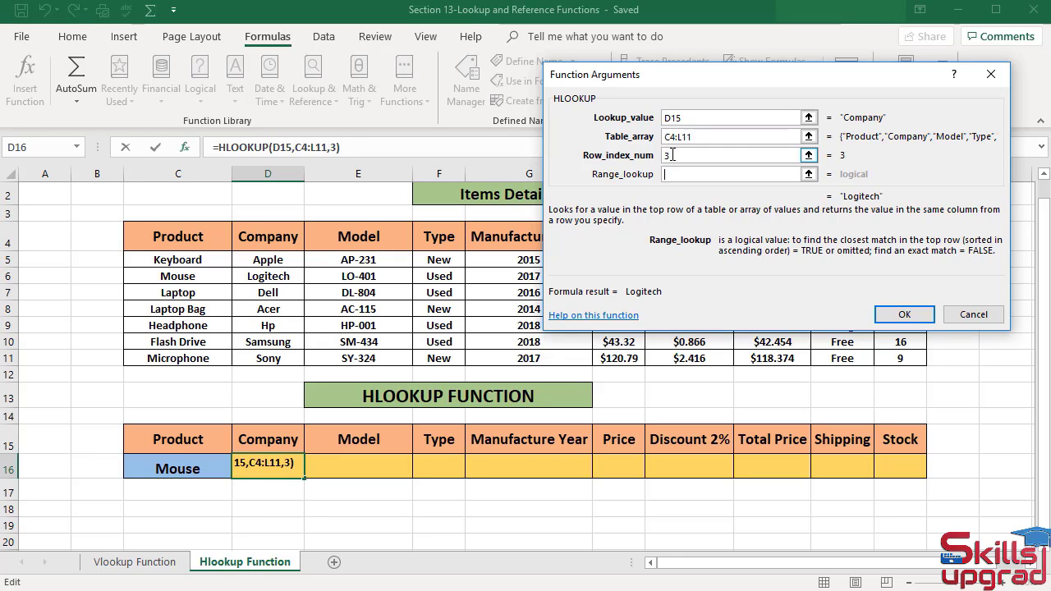
{"action": "type", "text": "FASL"}
{"action": "type", "text": "E"}
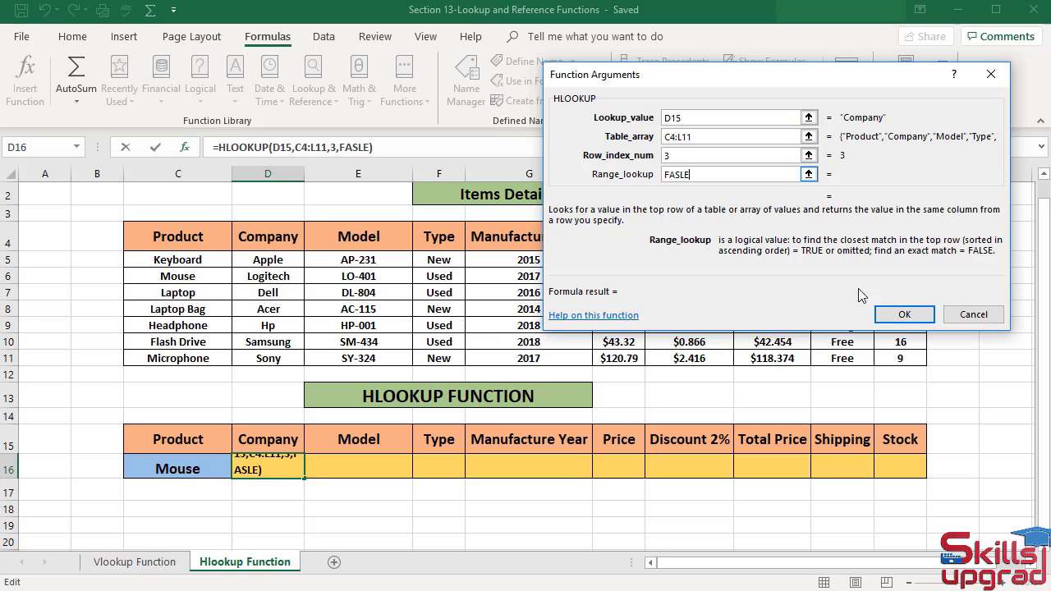
Step: Confirm the formula, then correct FASLE to FALSE in D16 so it shows Logitech
{"action": "left_click", "coordinate": [891, 313]}
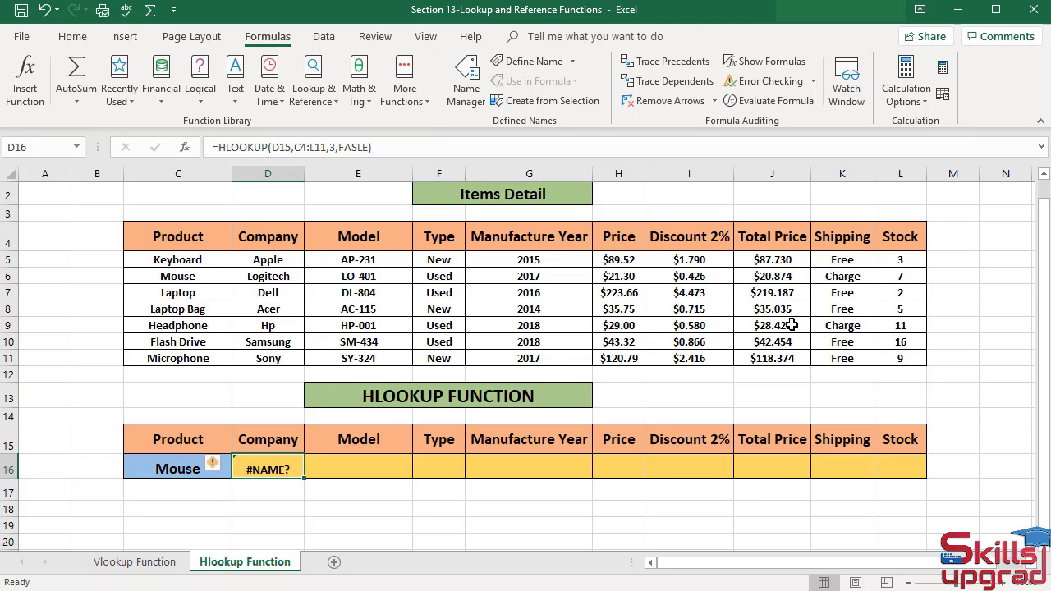
{"action": "left_click", "coordinate": [363, 147]}
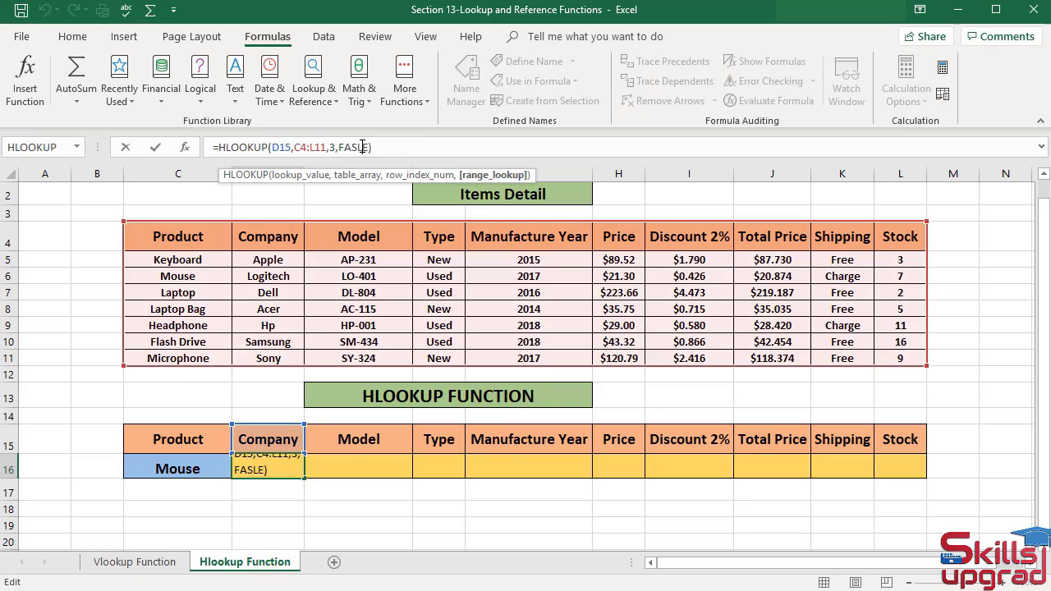
{"action": "key", "text": "BackSpace"}
{"action": "key", "text": "BackSpace"}
{"action": "key", "text": "BackSpace"}
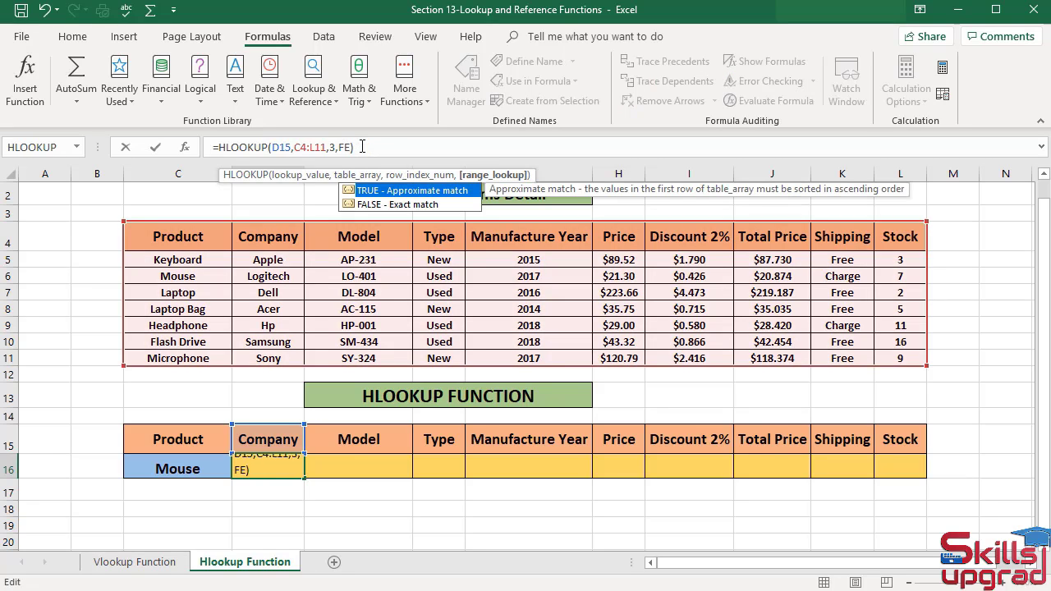
{"action": "type", "text": "ALS"}
{"action": "key", "text": "Return"}
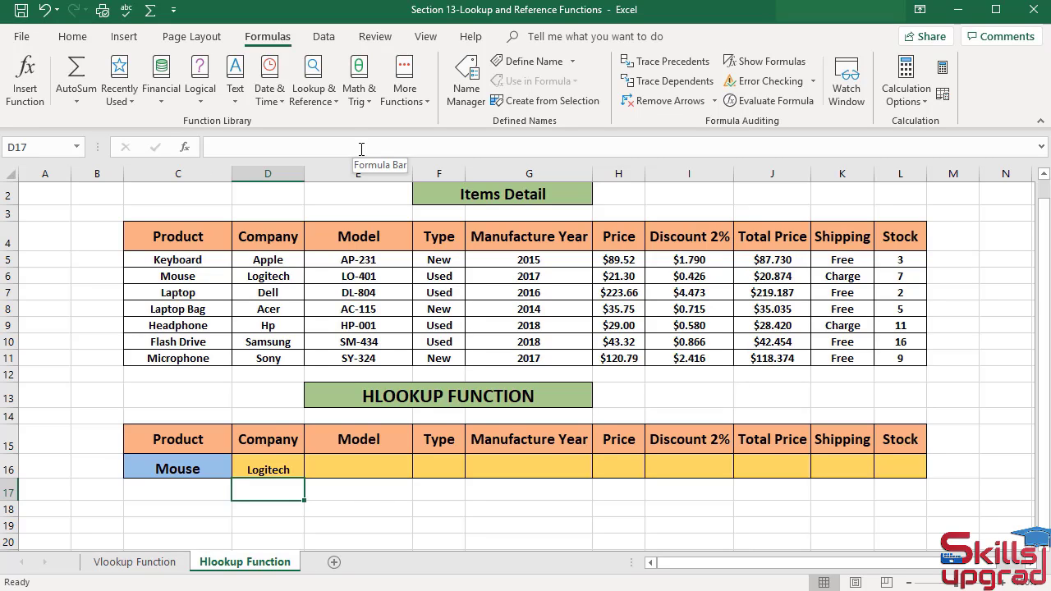
{"action": "left_click", "coordinate": [272, 278]}
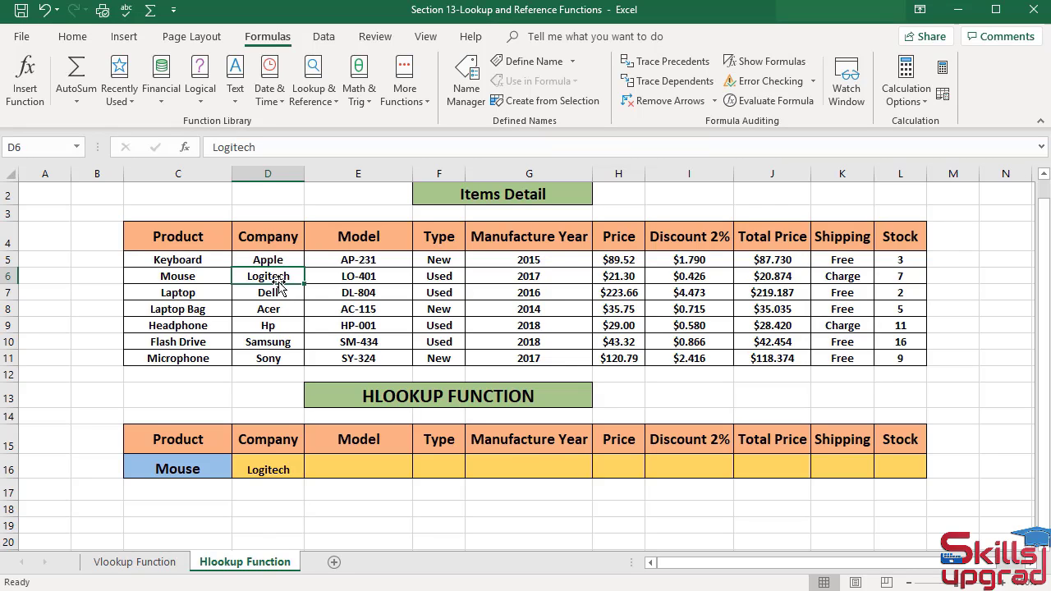
{"action": "left_click", "coordinate": [273, 465]}
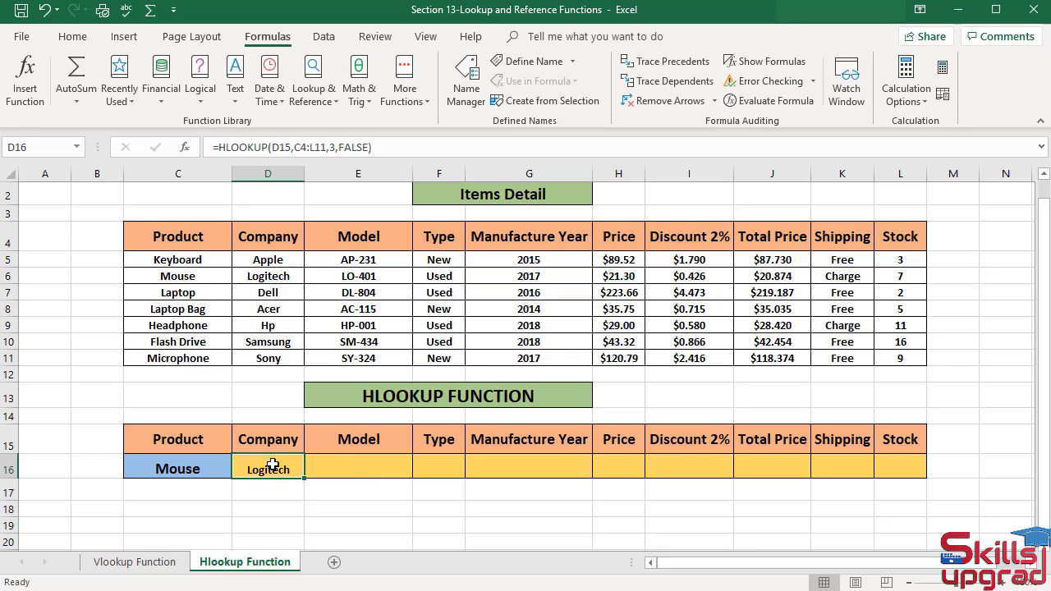
Step: Fill D16's HLOOKUP right to L16, then select the Price through Total Price results H16:J16
{"action": "left_click_drag", "start_coordinate": [304, 478], "coordinate": [925, 500]}
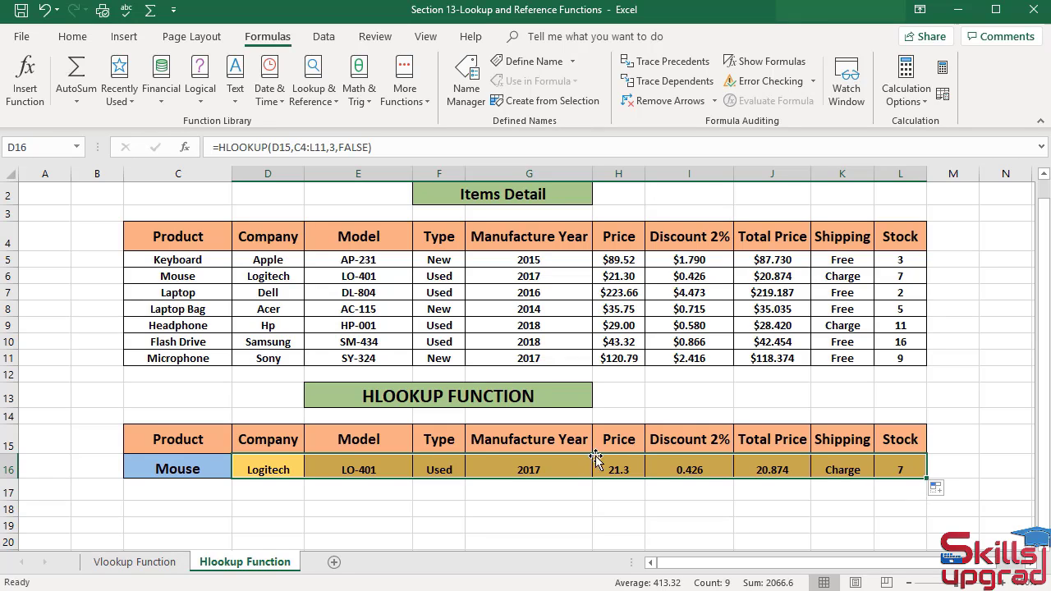
{"action": "left_click_drag", "start_coordinate": [616, 467], "coordinate": [763, 471]}
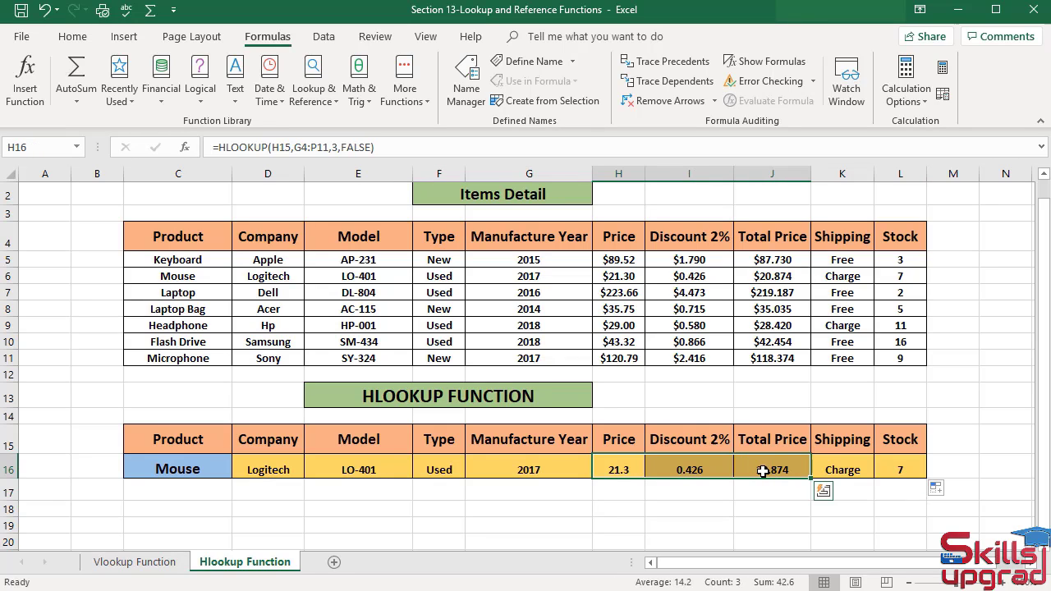
{"action": "left_click", "coordinate": [605, 488]}
{"action": "left_click_drag", "start_coordinate": [617, 469], "coordinate": [762, 476]}
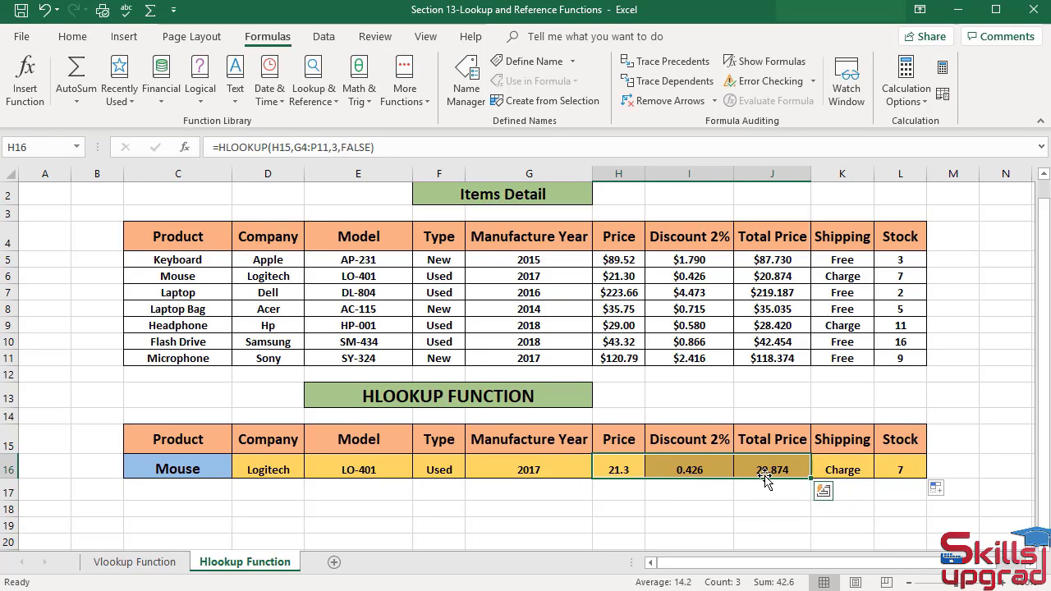
Step: Apply Currency format to H16:J16, showing $21.30, $0.43 and $20.87
{"action": "left_click", "coordinate": [73, 36]}
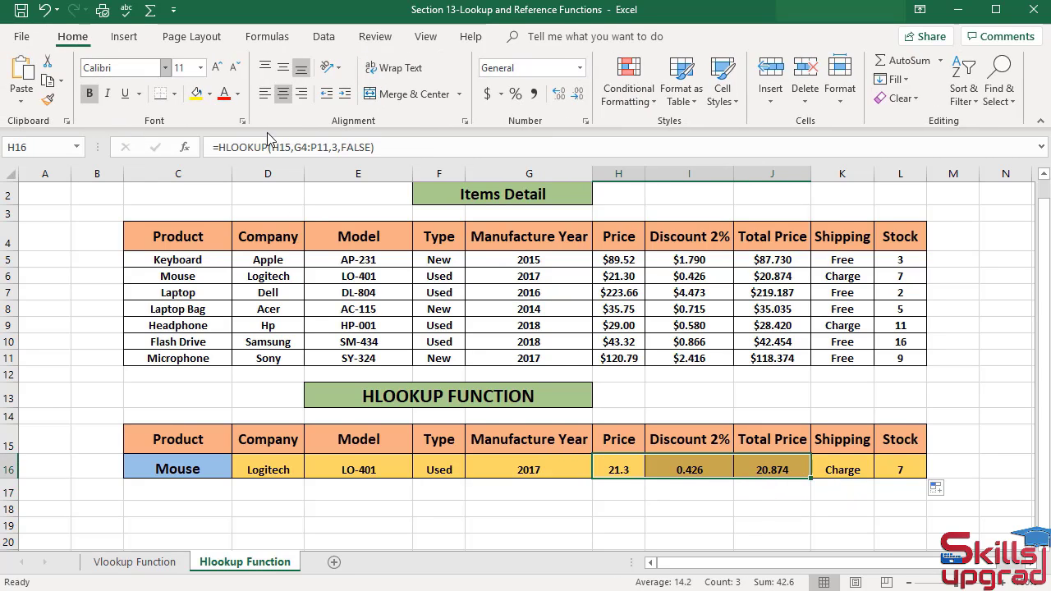
{"action": "left_click", "coordinate": [581, 69]}
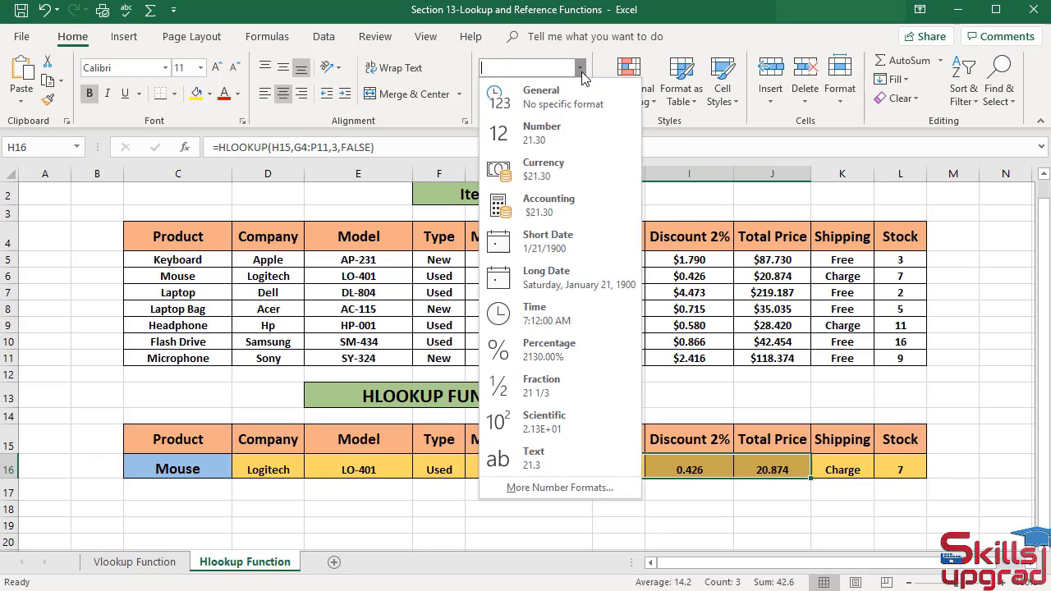
{"action": "left_click", "coordinate": [539, 179]}
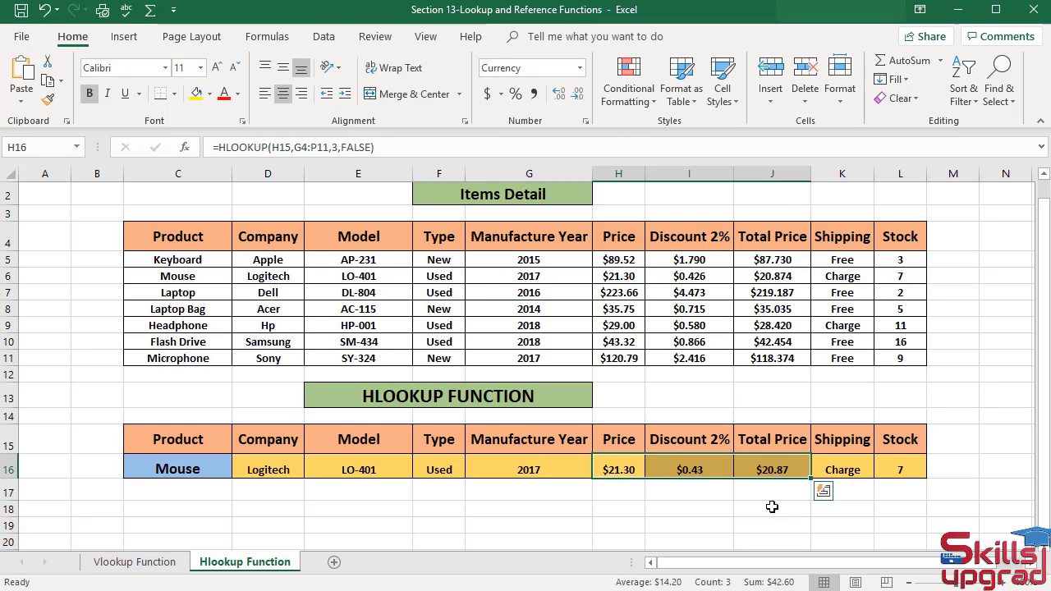
{"action": "left_click", "coordinate": [685, 494]}
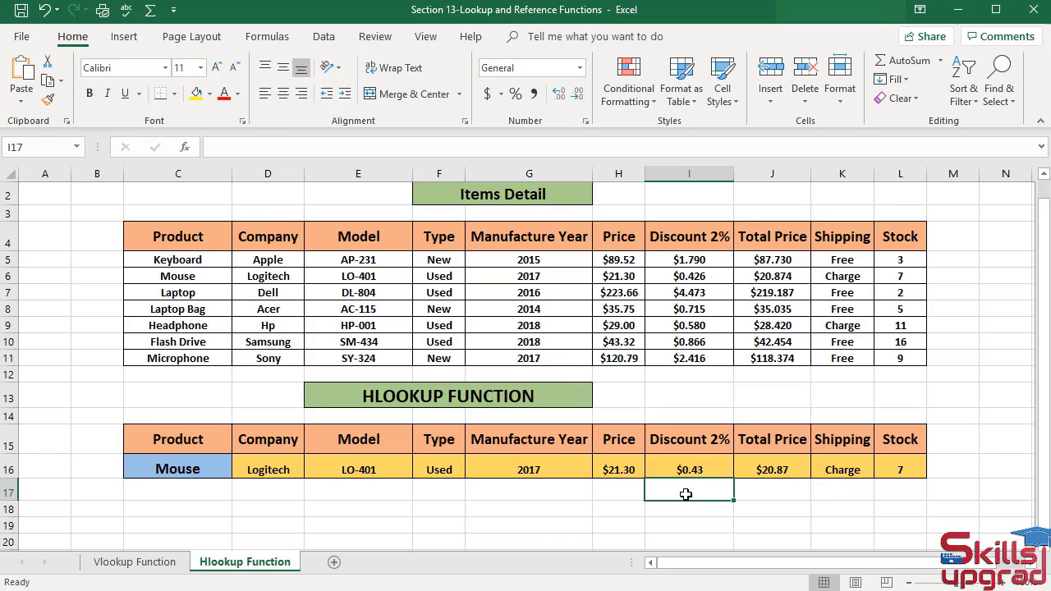